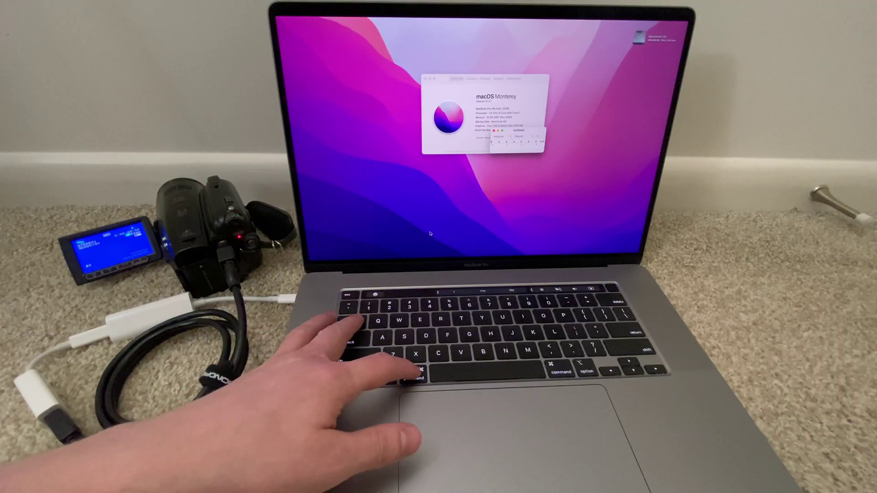
# Return to the My Movie project and confirm the Import window lists no camcorder under Cameras.
pyautogui.press('super+Tab')
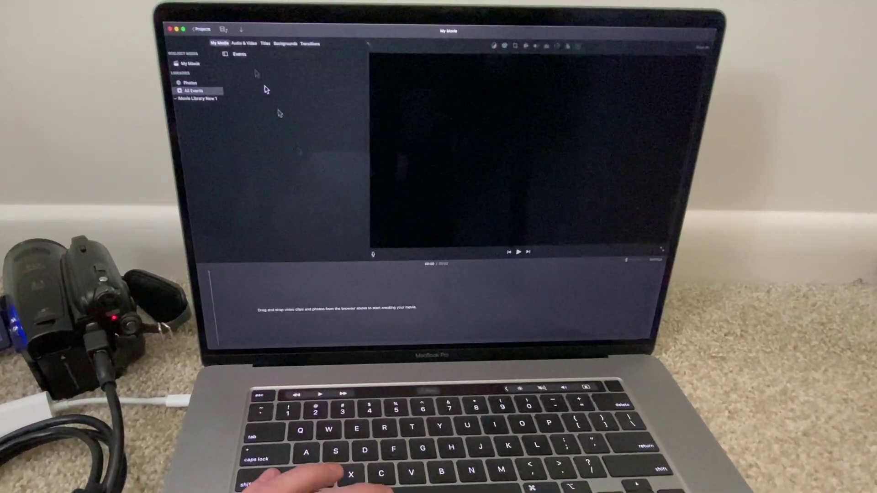
pyautogui.click(241, 30)
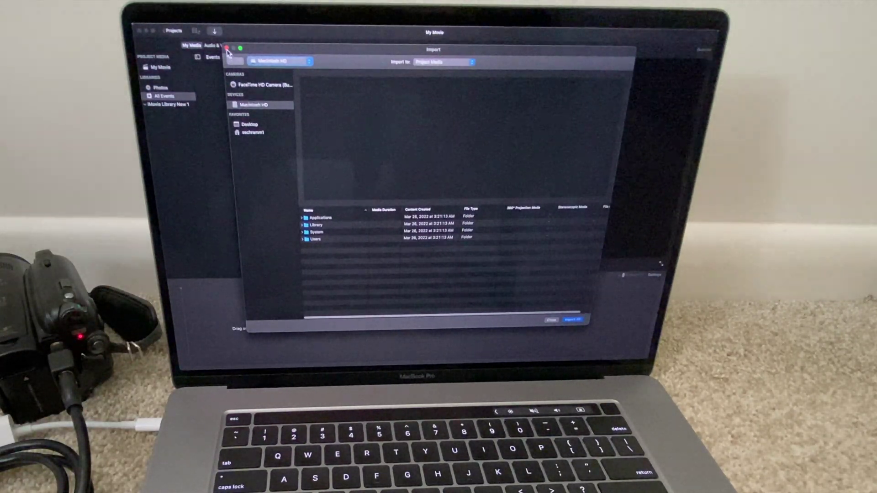
pyautogui.click(227, 48)
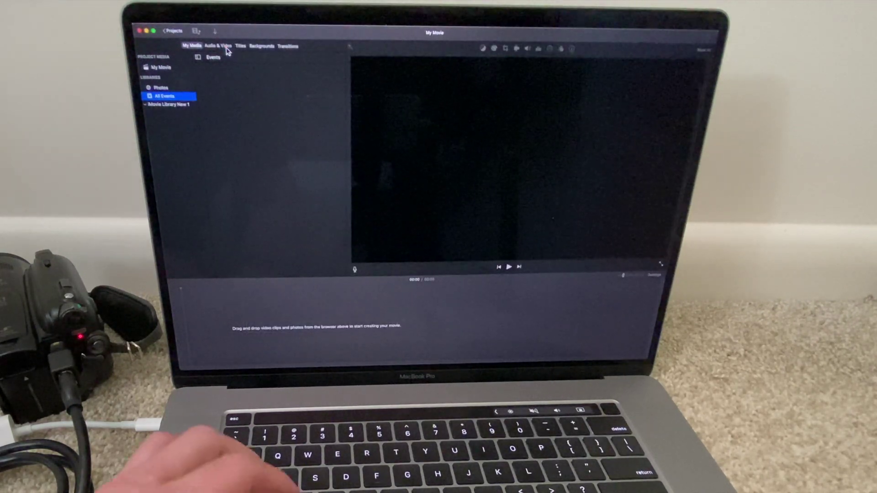
# Install the macOS Monterey 12.4 update from Software Update, agreeing to the license.
pyautogui.press('super+q')
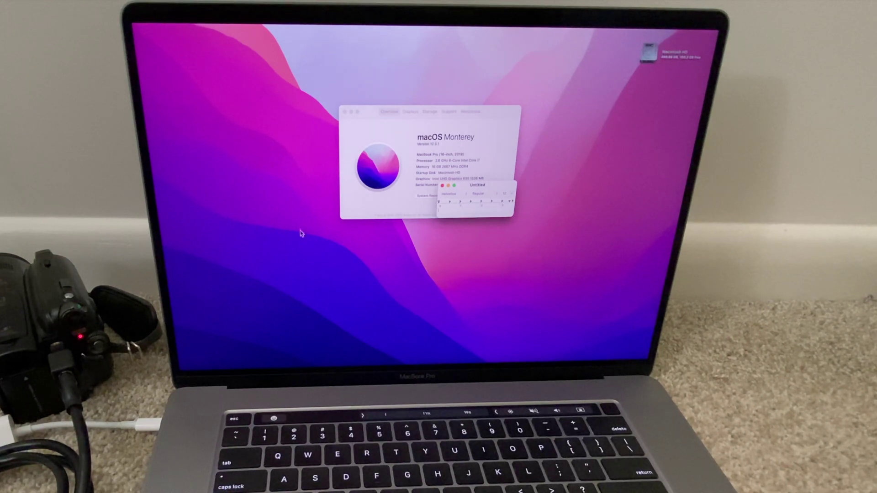
pyautogui.press('super+Tab')
pyautogui.press('super+Tab')
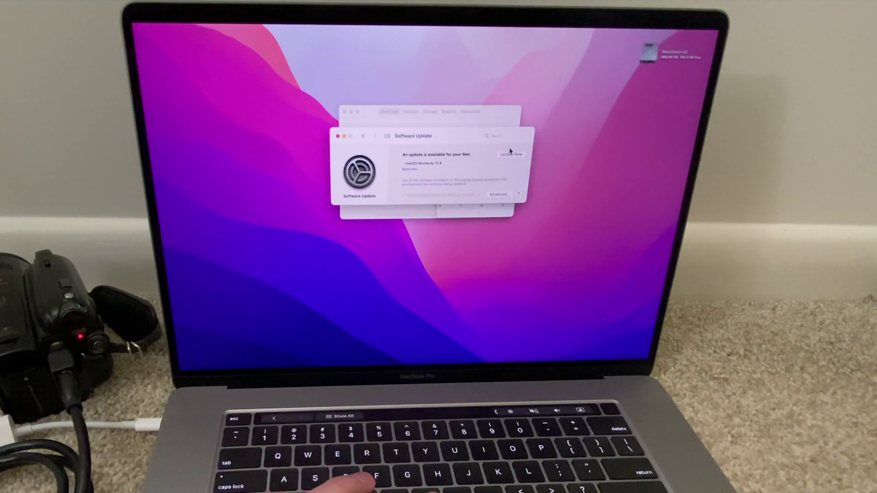
pyautogui.click(508, 155)
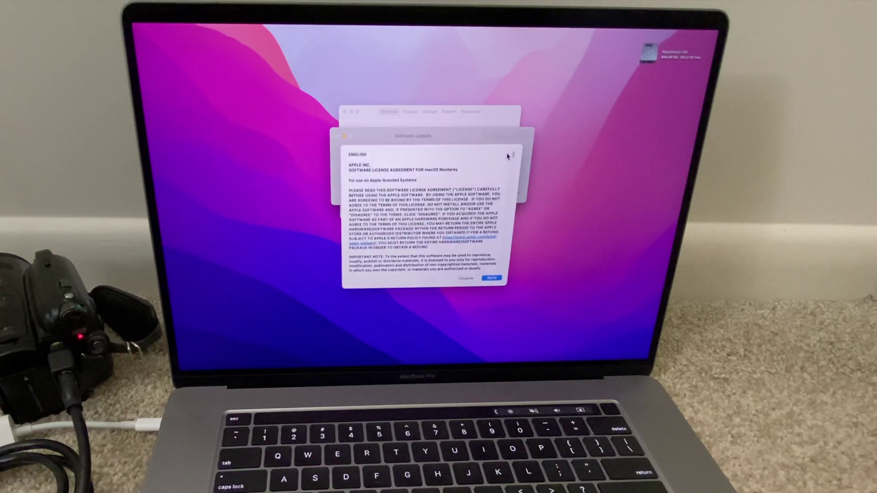
pyautogui.click(493, 281)
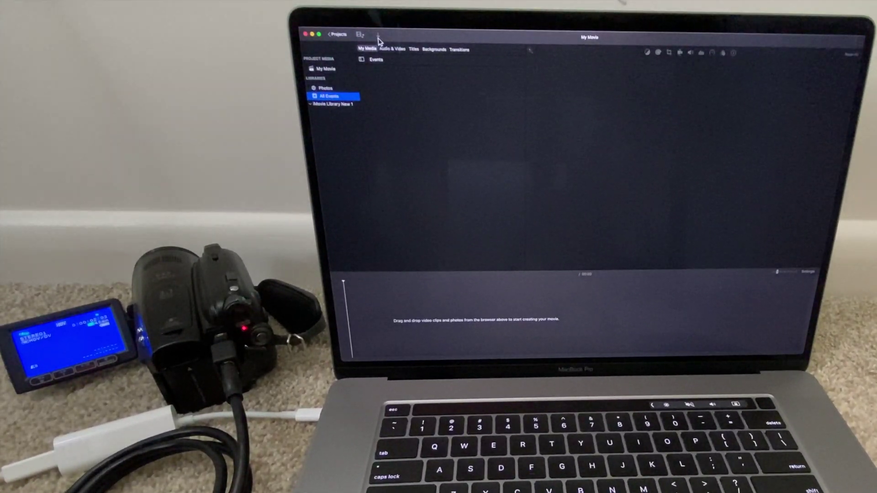
# Select Canon VIXIA HV40 under Cameras as the iMovie import source.
pyautogui.click(380, 37)
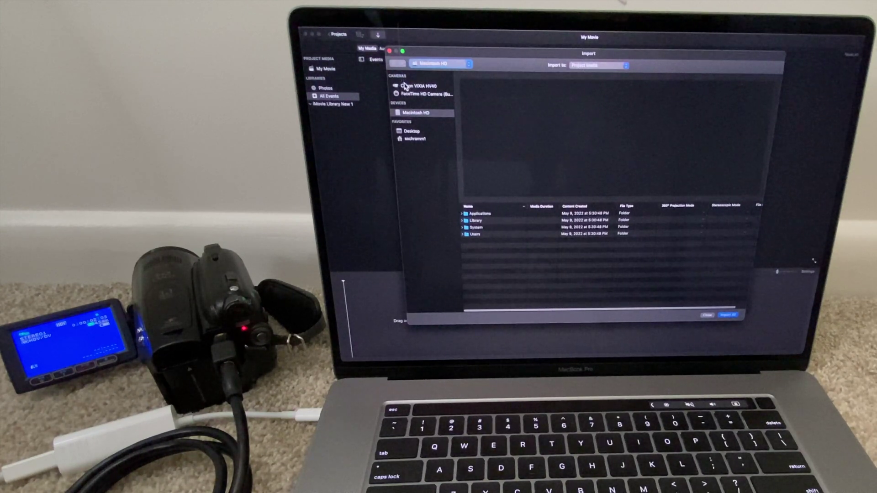
pyautogui.click(406, 87)
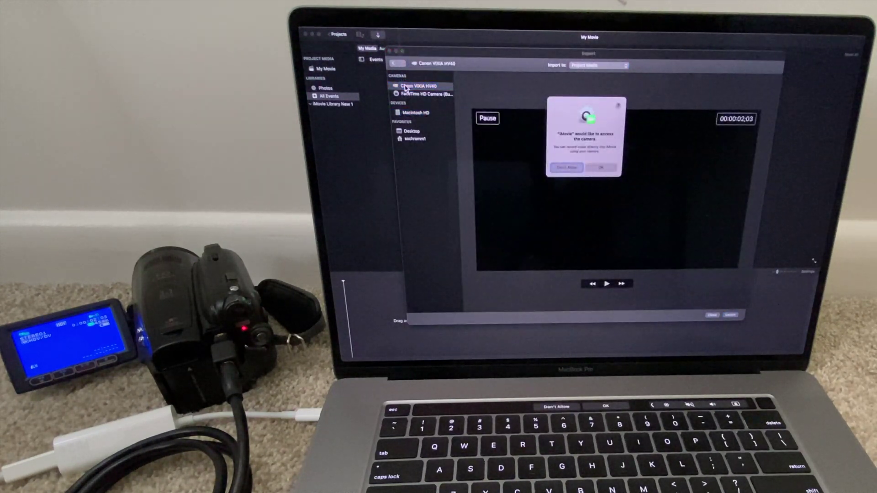
# Grant iMovie camera access and preview the stepping-stones tape footage before pausing it.
pyautogui.click(593, 167)
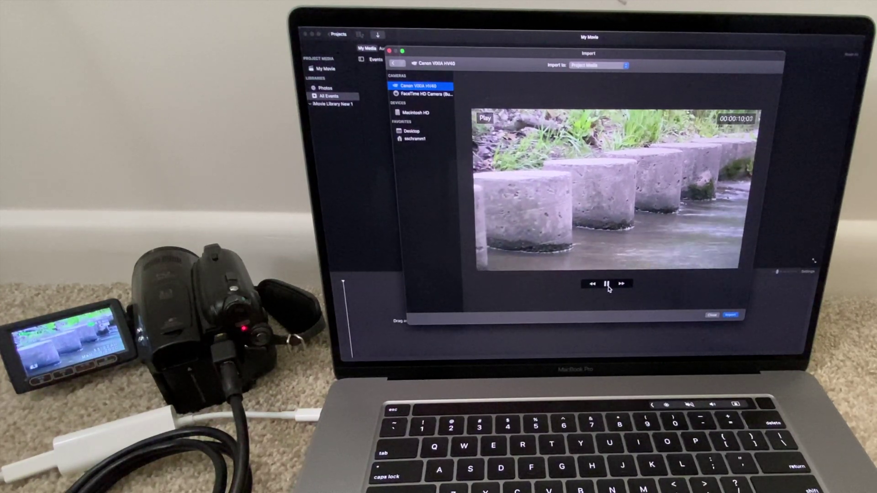
pyautogui.click(607, 284)
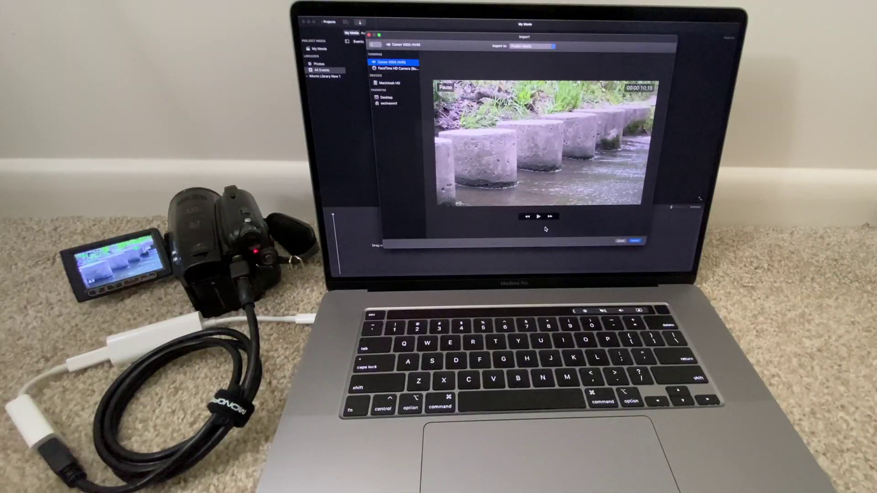